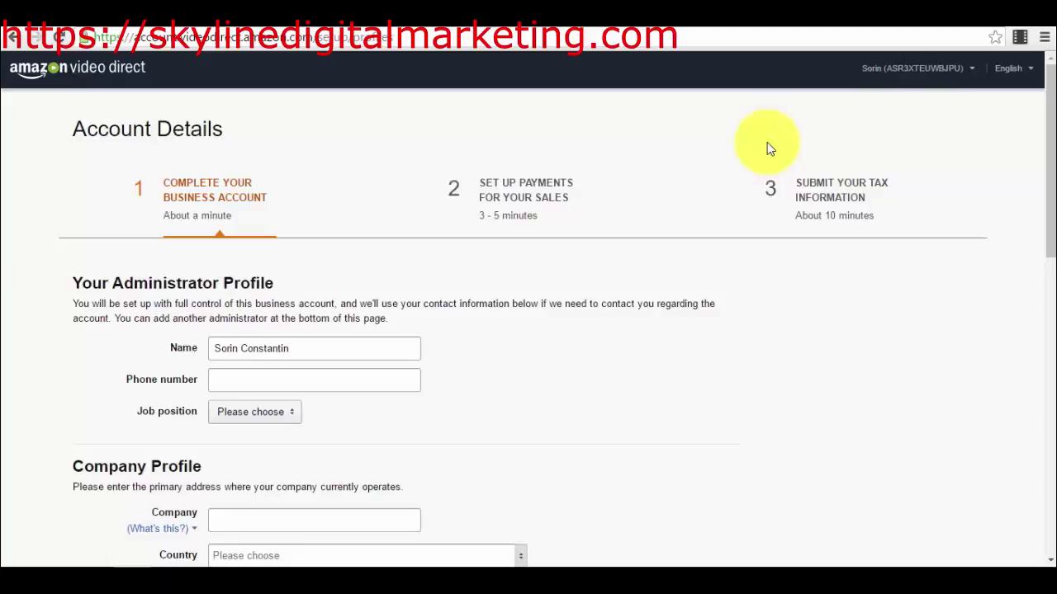
# - Highlight part of the Account Details page address in the browser bar
pyautogui.moveTo(313, 38); pyautogui.dragTo(182, 38)
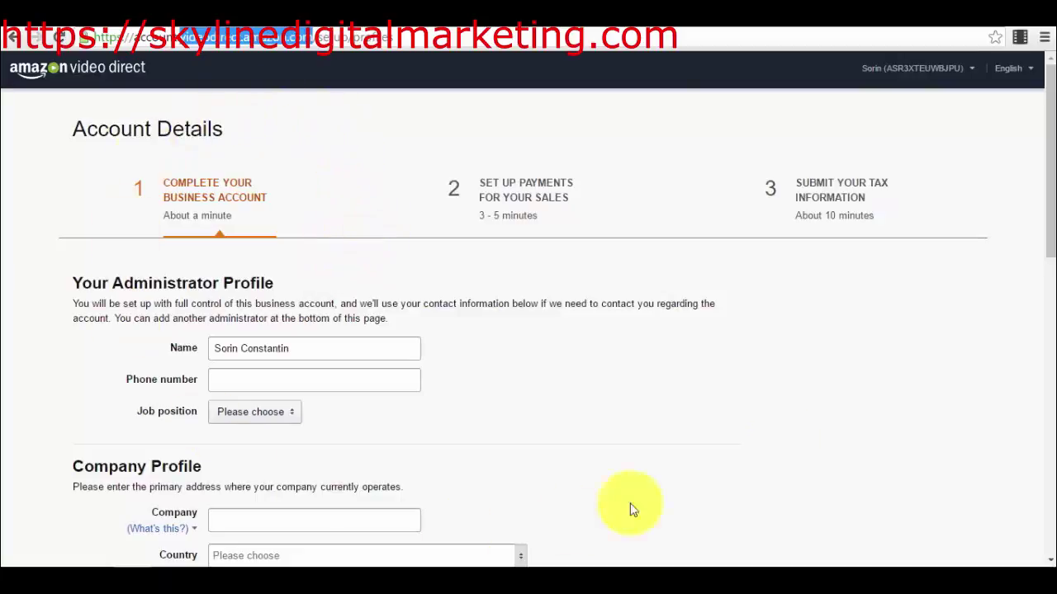
# - Go back to the Digital License Agreement page and briefly highlight its title
pyautogui.click(11, 38)
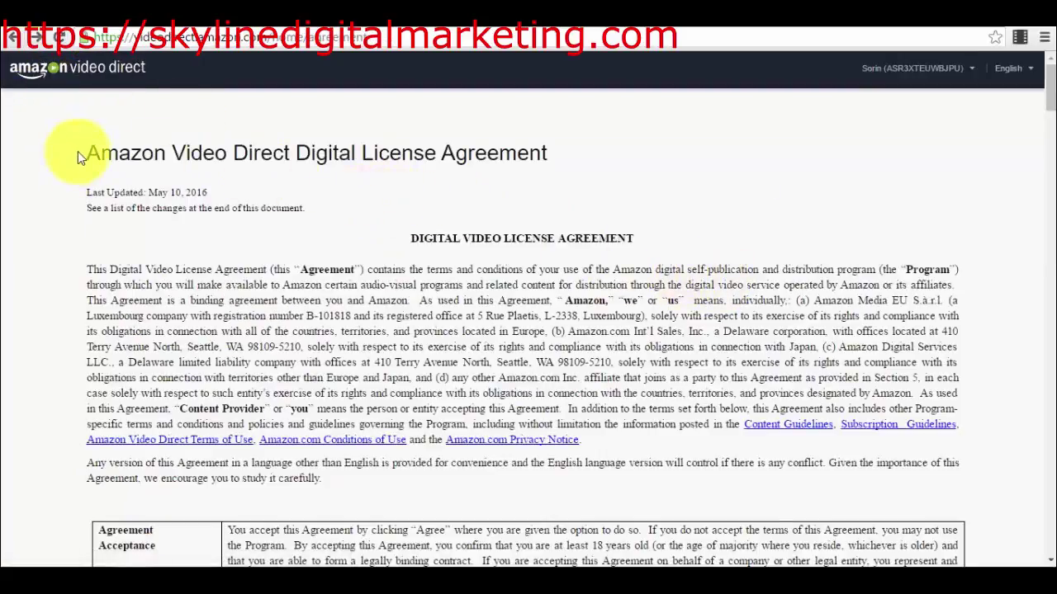
pyautogui.moveTo(79, 152); pyautogui.dragTo(584, 152)
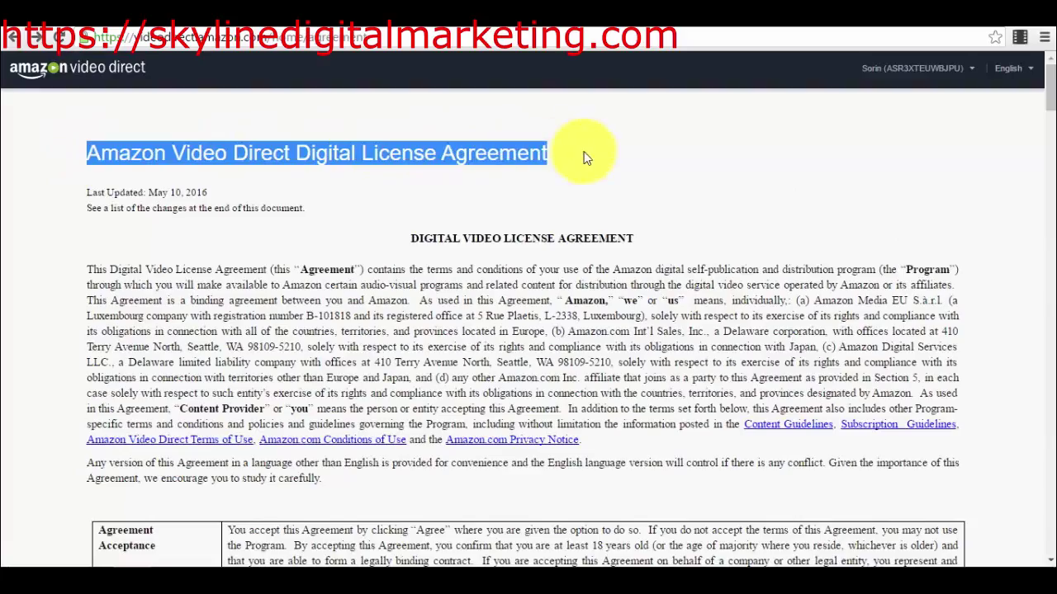
pyautogui.click(584, 157)
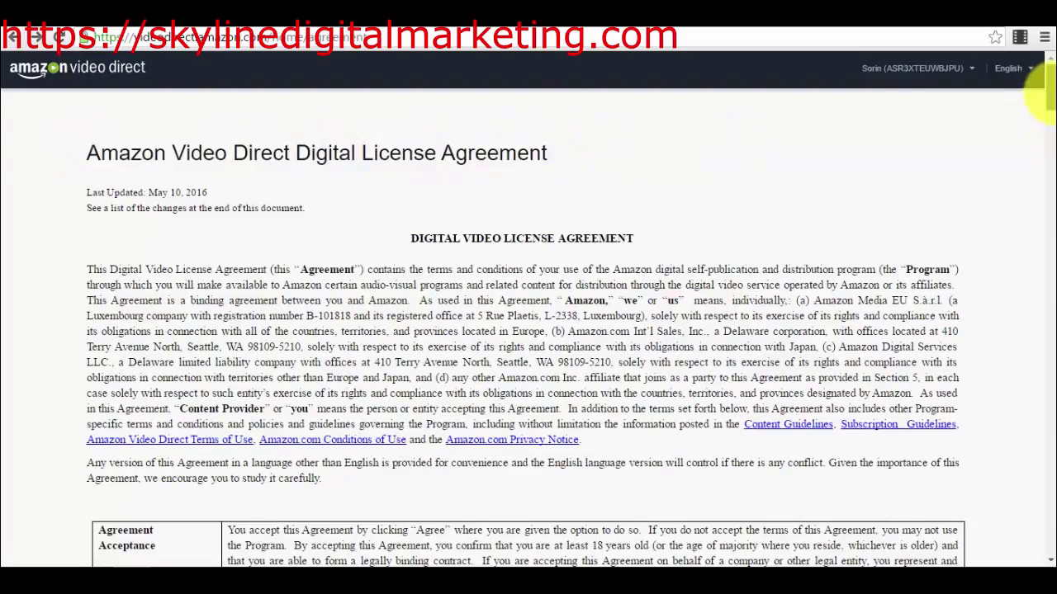
# - Scroll down to the rate table and back to the top, then return to Account Details
pyautogui.moveTo(1047, 83)
pyautogui.mouseDown()
pyautogui.moveTo(1045, 547)
pyautogui.moveTo(1045, 523)
pyautogui.mouseUp()
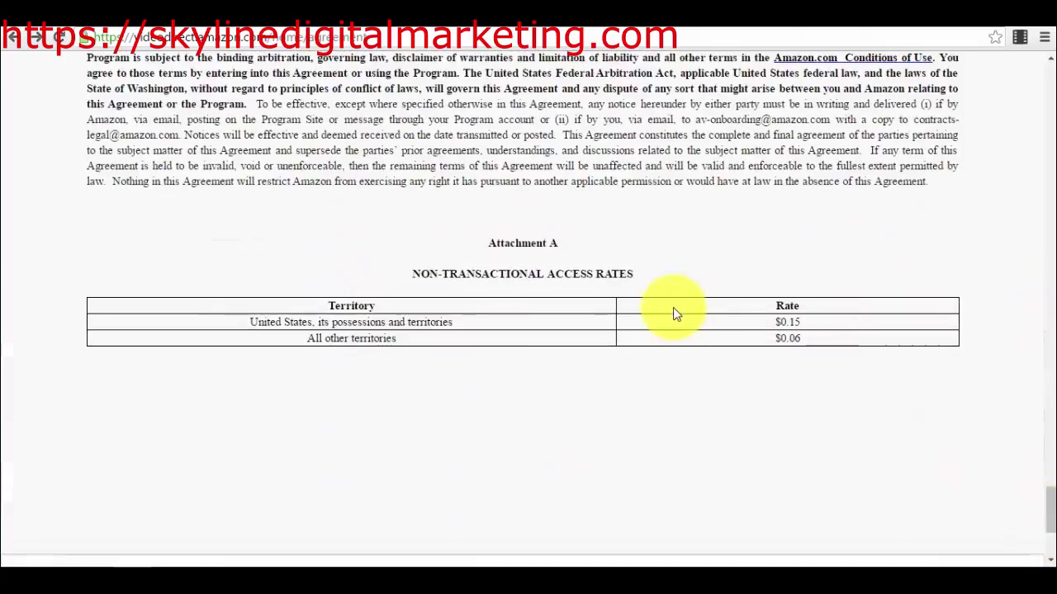
pyautogui.scroll(-3, 673, 310)
pyautogui.scroll(10, 495, 272)
pyautogui.scroll(5, 413, 207)
pyautogui.scroll(5, 407, 200)
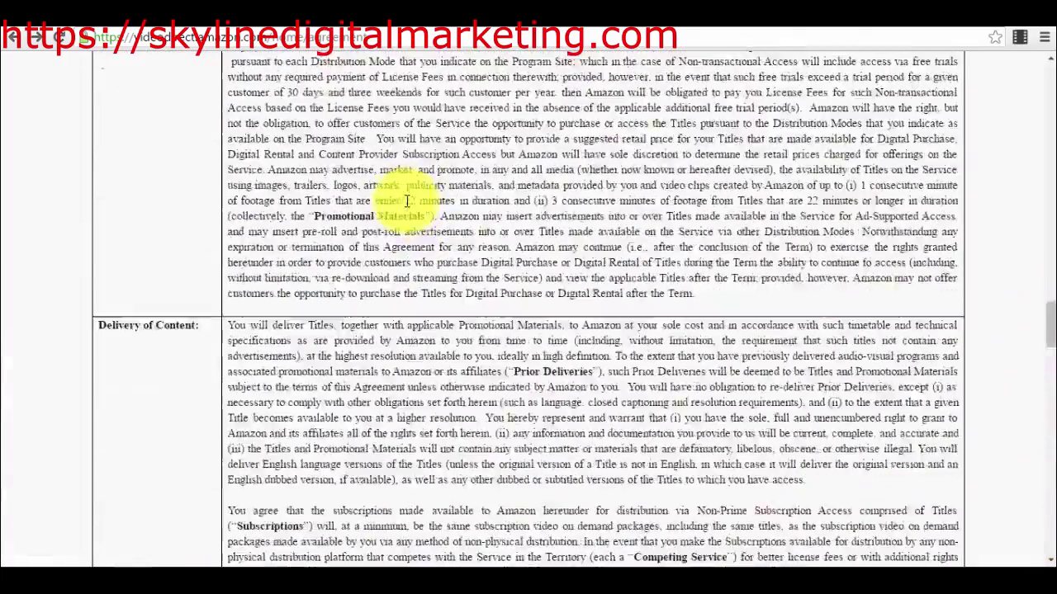
pyautogui.scroll(5, 405, 200)
pyautogui.scroll(5, 405, 200)
pyautogui.scroll(5, 405, 201)
pyautogui.scroll(5, 346, 178)
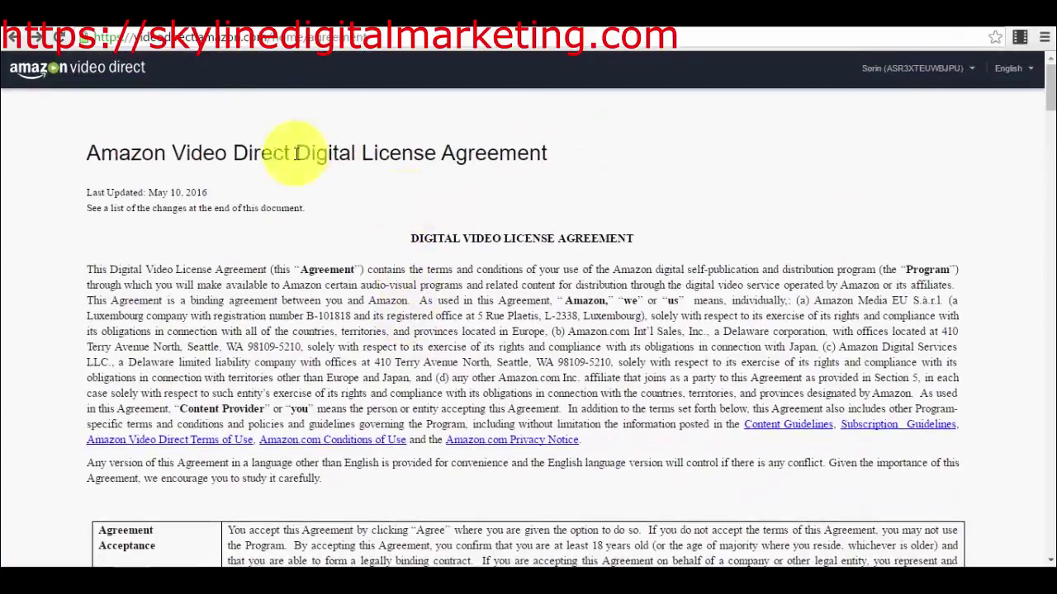
pyautogui.click(13, 37)
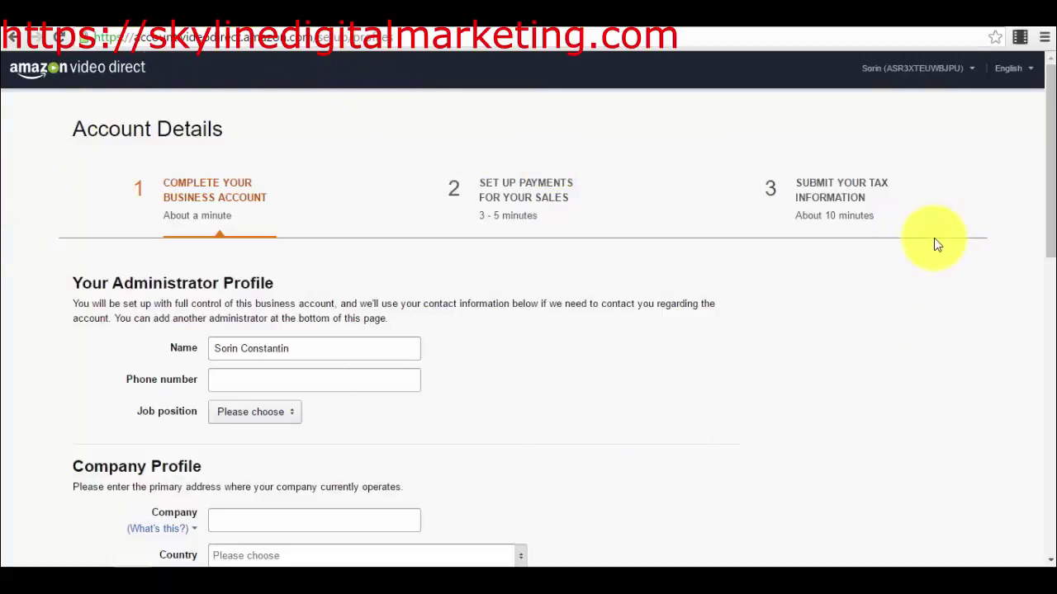
pyautogui.moveTo(71, 129); pyautogui.dragTo(333, 127)
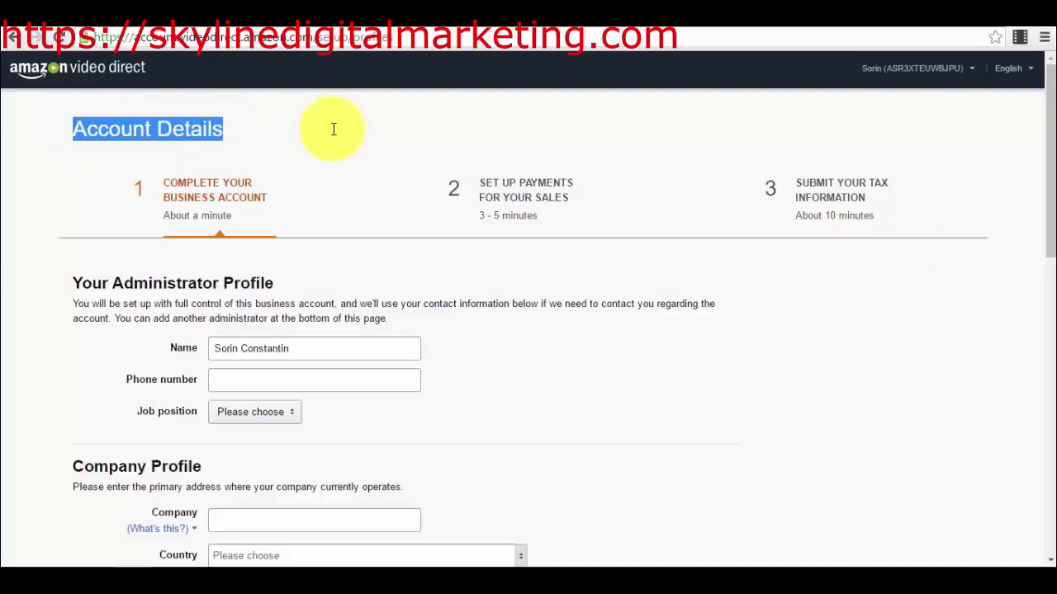
pyautogui.click(332, 153)
pyautogui.scroll(-4, 212, 265)
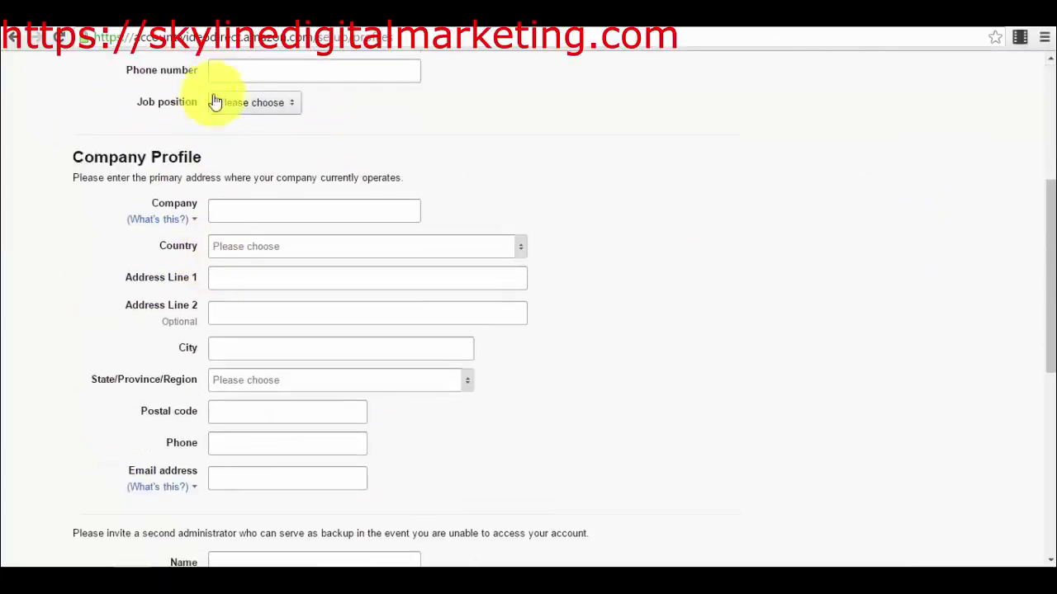
pyautogui.scroll(3, 218, 124)
pyautogui.scroll(-3, 454, 294)
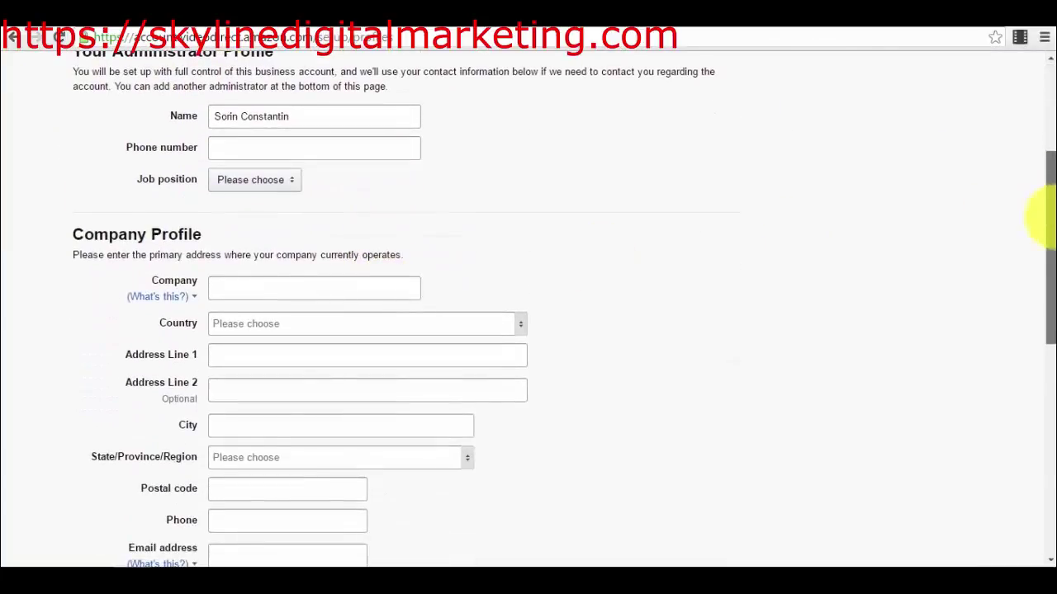
pyautogui.moveTo(1040, 224)
pyautogui.mouseDown()
pyautogui.moveTo(1041, 389)
pyautogui.moveTo(1052, 374)
pyautogui.moveTo(1038, 142)
pyautogui.mouseUp()
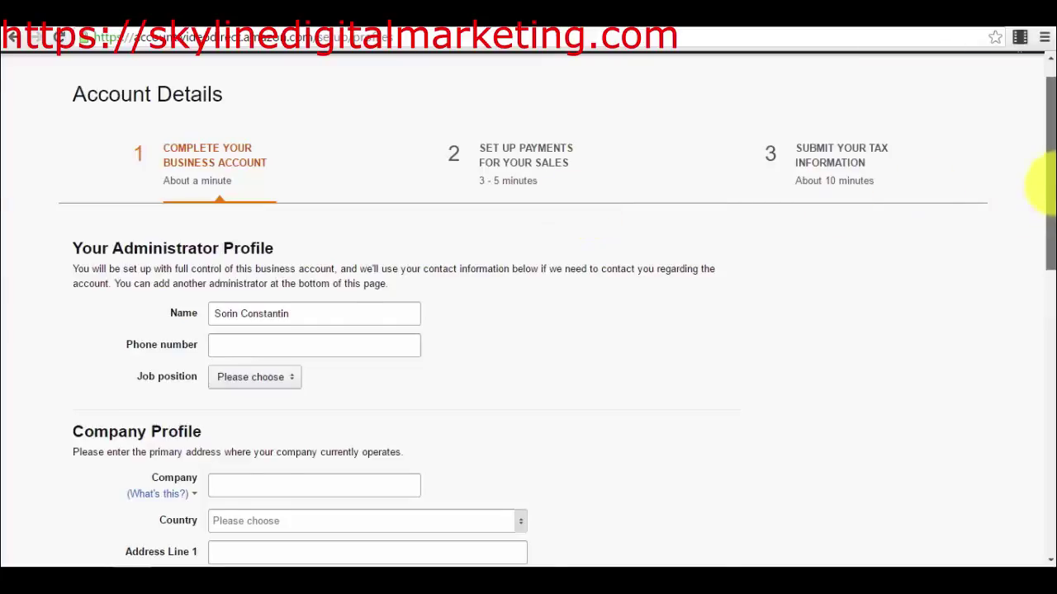
pyautogui.scroll(1, 1037, 189)
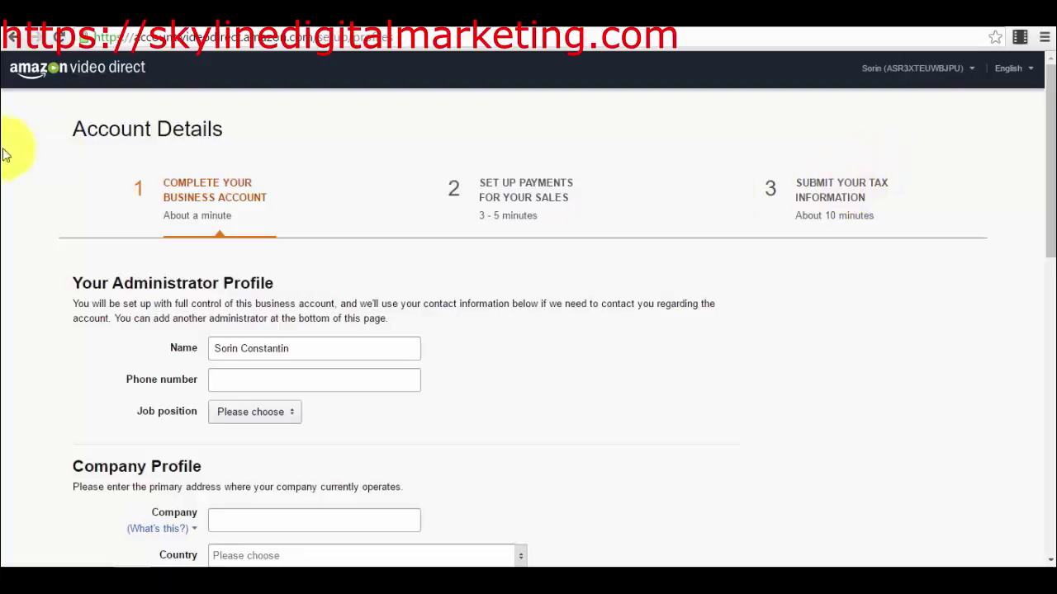
# - Search Google for 'amazon video direct' and reopen the Amazon Video Direct Account Details page
pyautogui.click(136, 82)
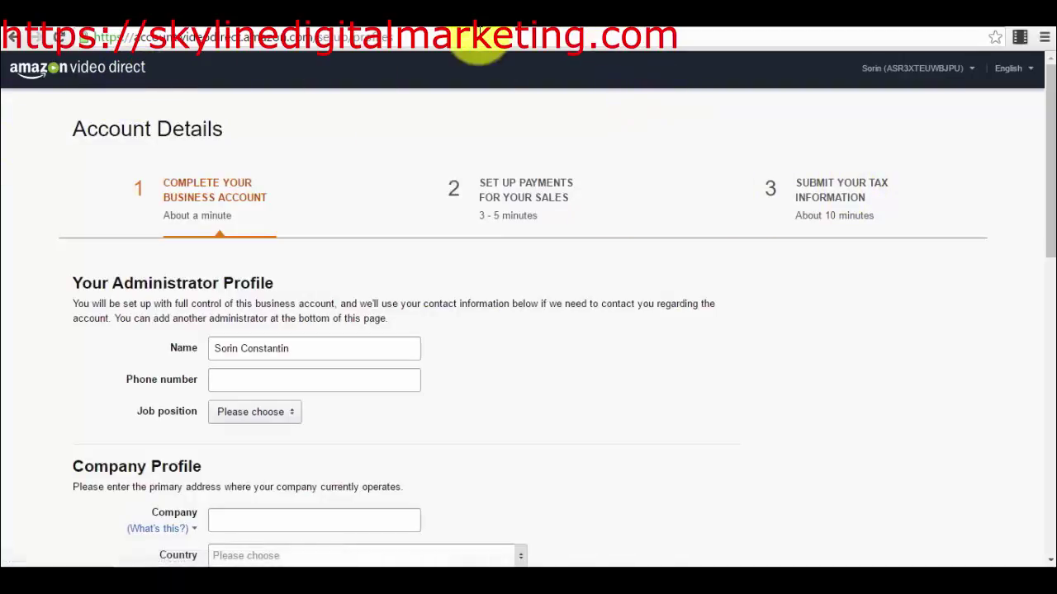
pyautogui.click(479, 37)
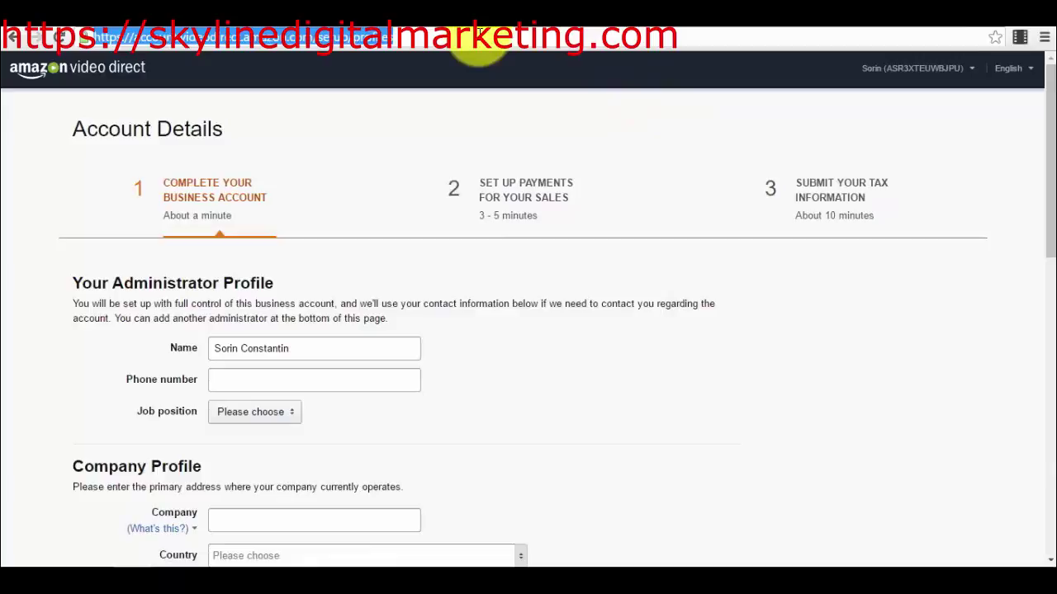
pyautogui.write('www.google.ro/?gws_rd=ssl')
pyautogui.press('Return')
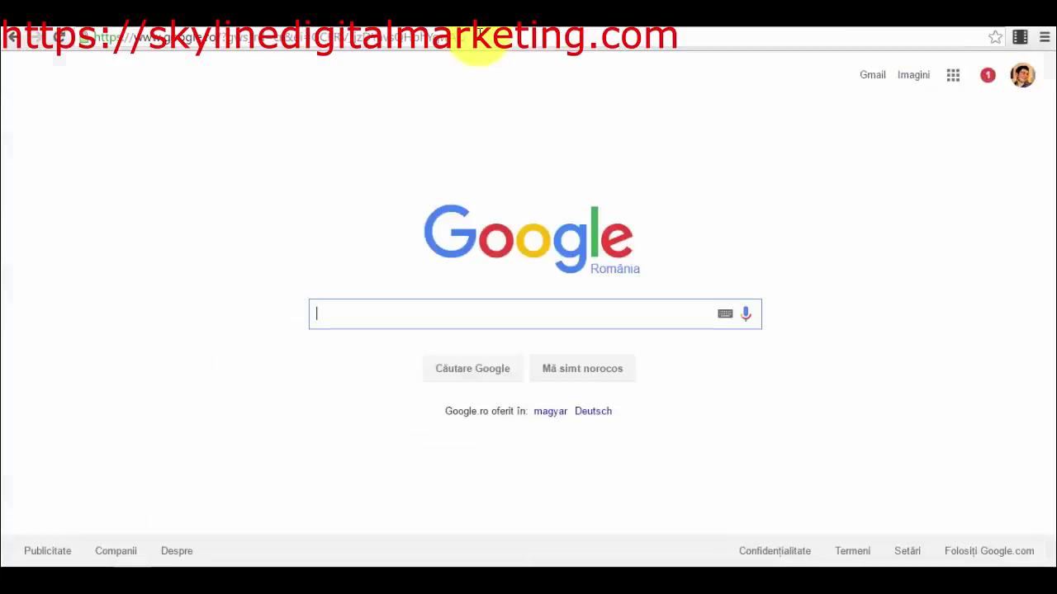
pyautogui.write('amazon')
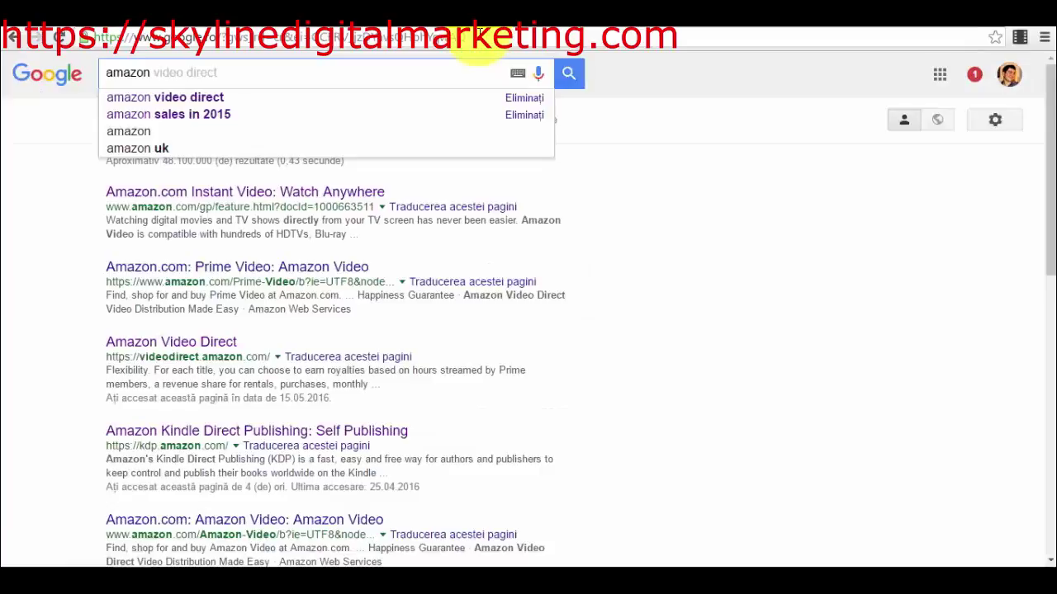
pyautogui.press('Tab')
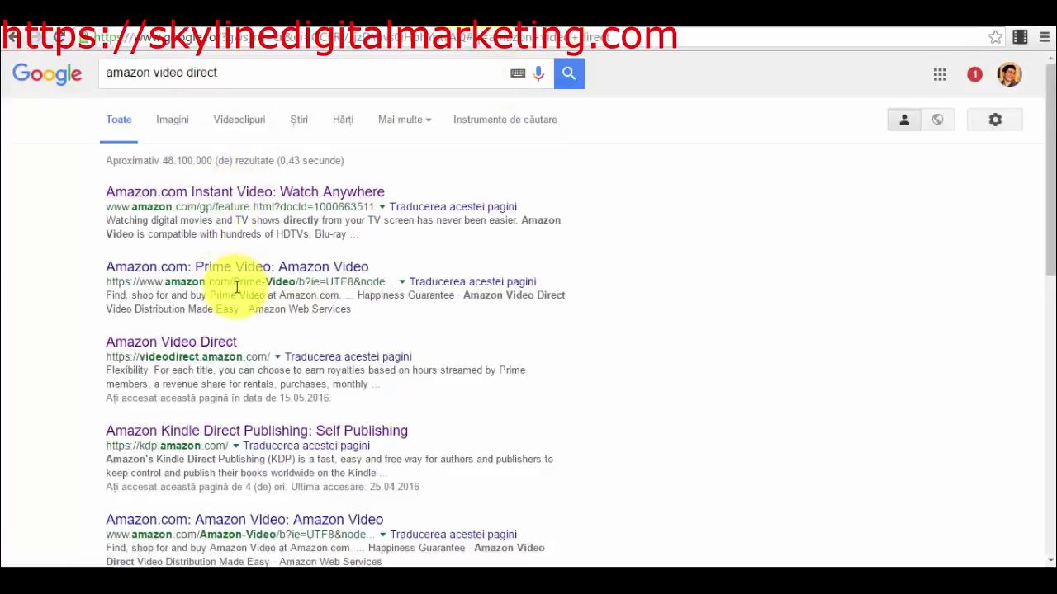
pyautogui.click(206, 343)
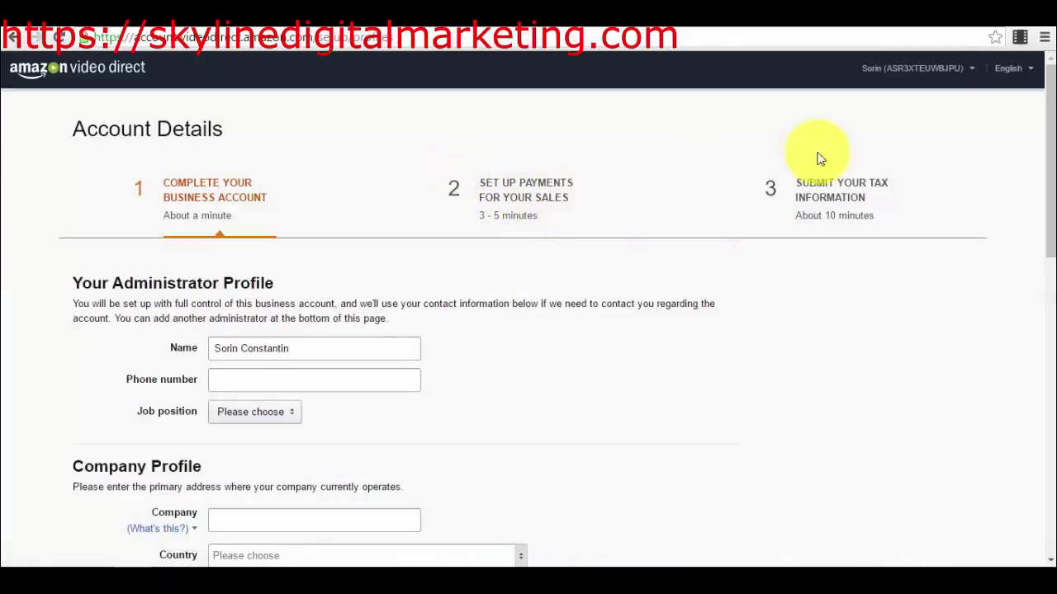
# - Switch to the other account, whose setup is already complete, via the account dropdown
pyautogui.click(916, 67)
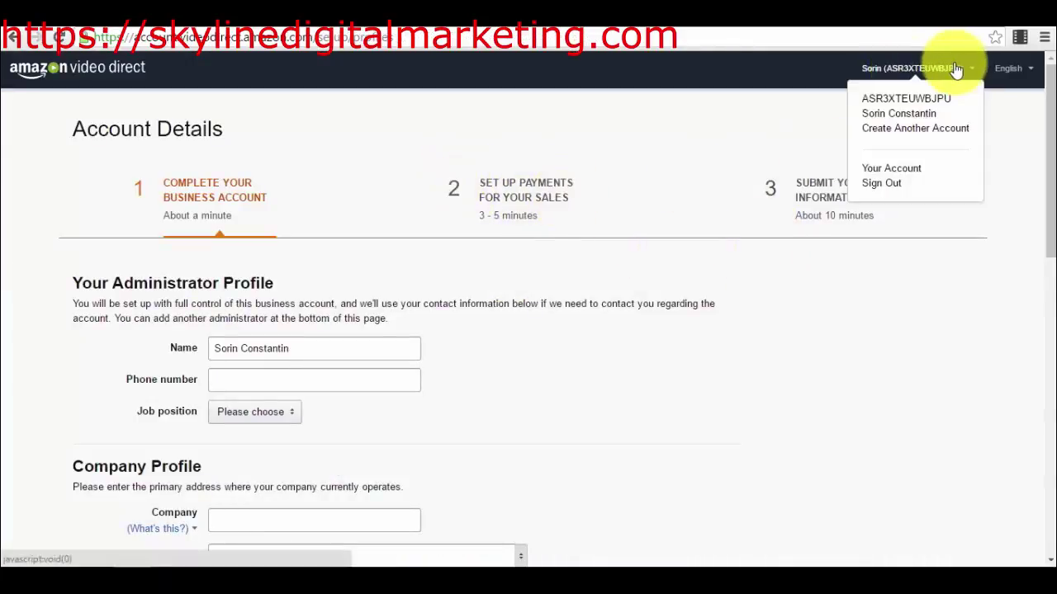
pyautogui.click(916, 118)
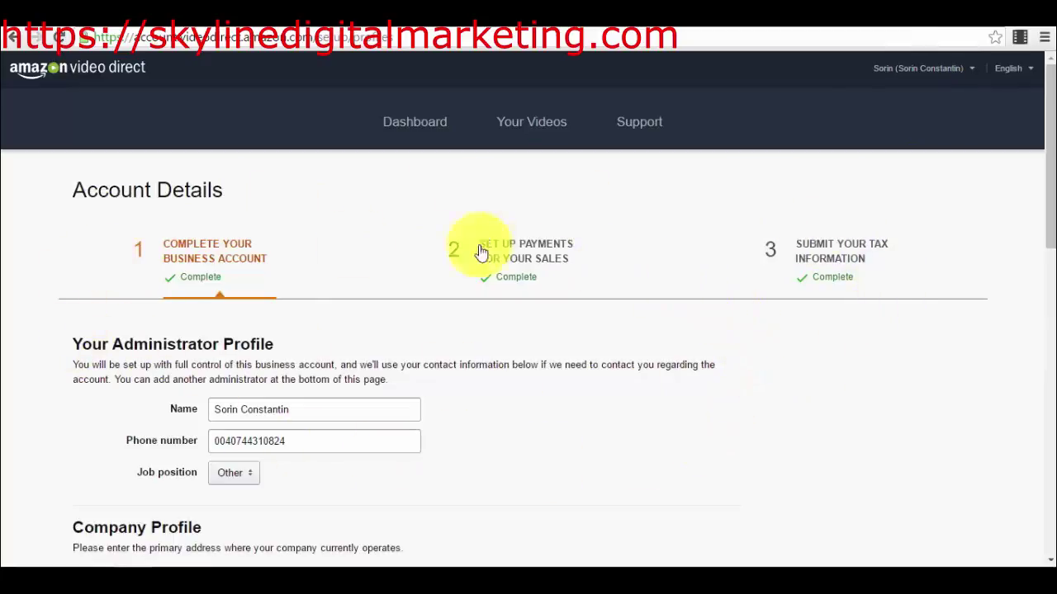
pyautogui.click(941, 69)
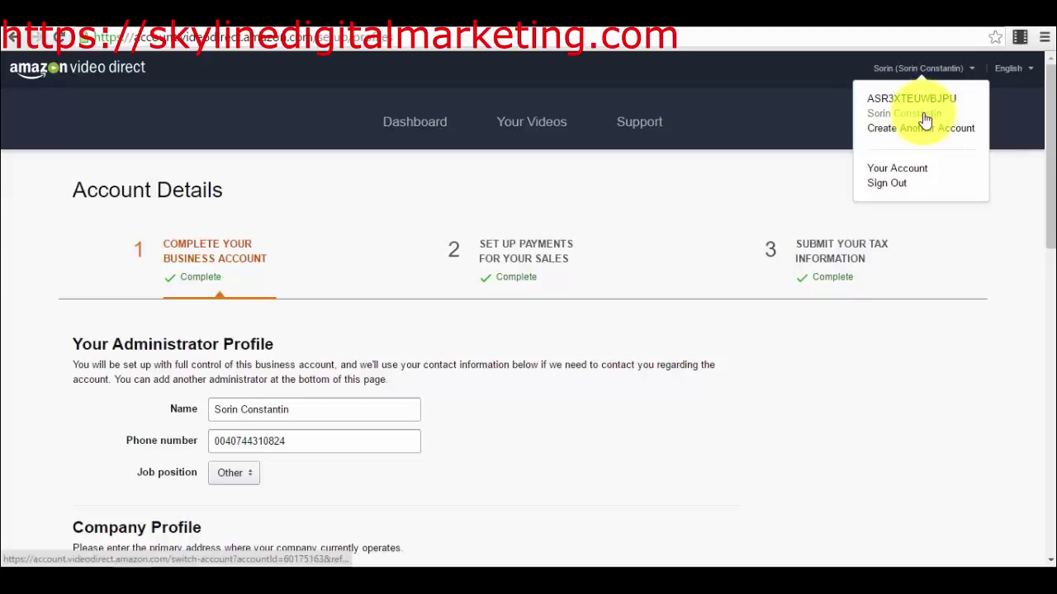
# - Scroll through the filled-in administrator and company profile of the business account
pyautogui.scroll(-2, 462, 292)
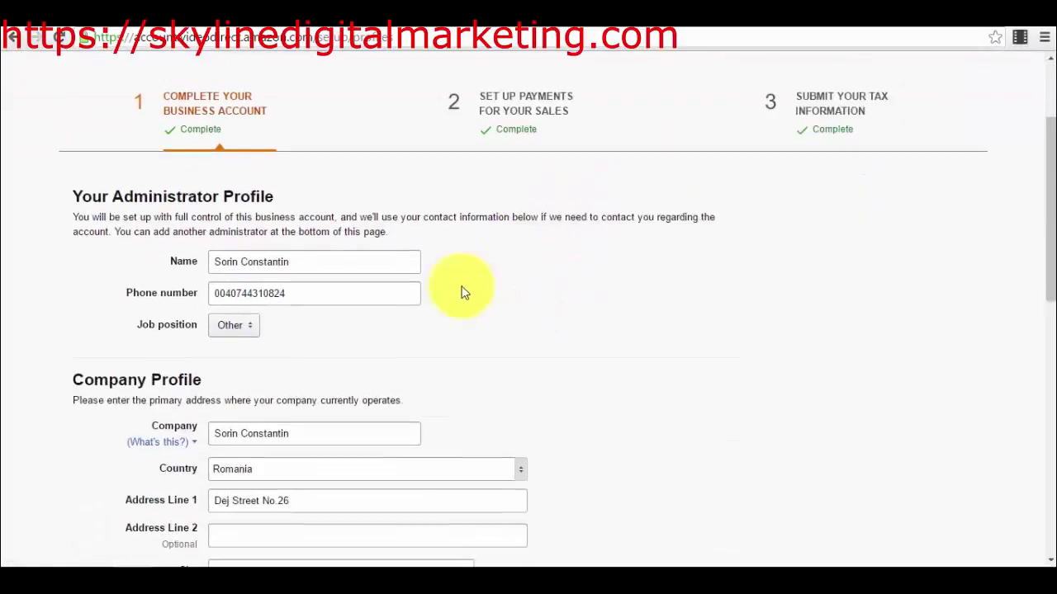
pyautogui.moveTo(1045, 212)
pyautogui.mouseDown()
pyautogui.moveTo(1052, 394)
pyautogui.moveTo(1045, 385)
pyautogui.mouseUp()
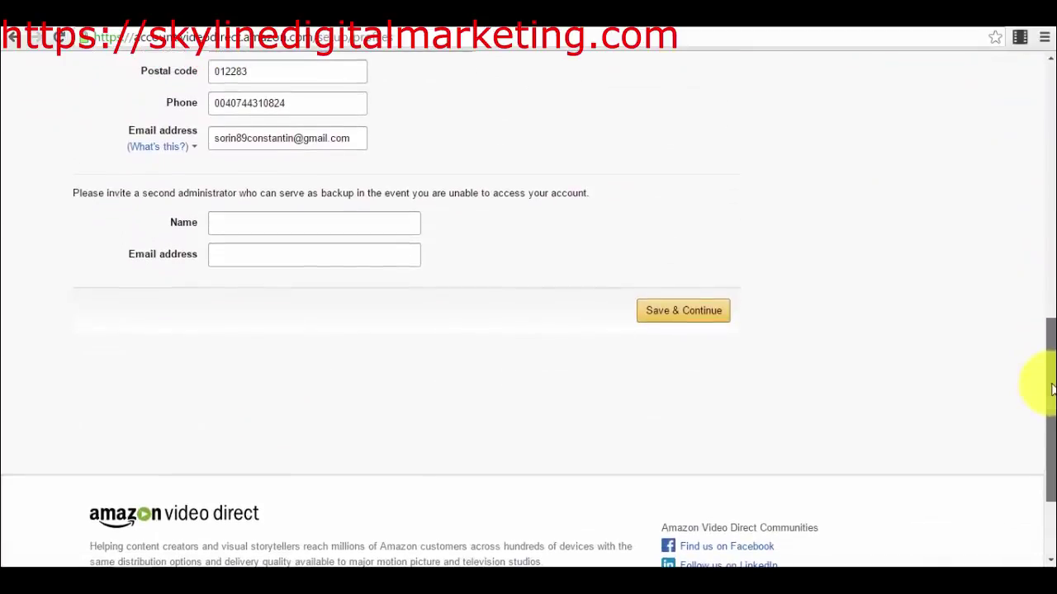
pyautogui.moveTo(80, 193); pyautogui.dragTo(339, 201)
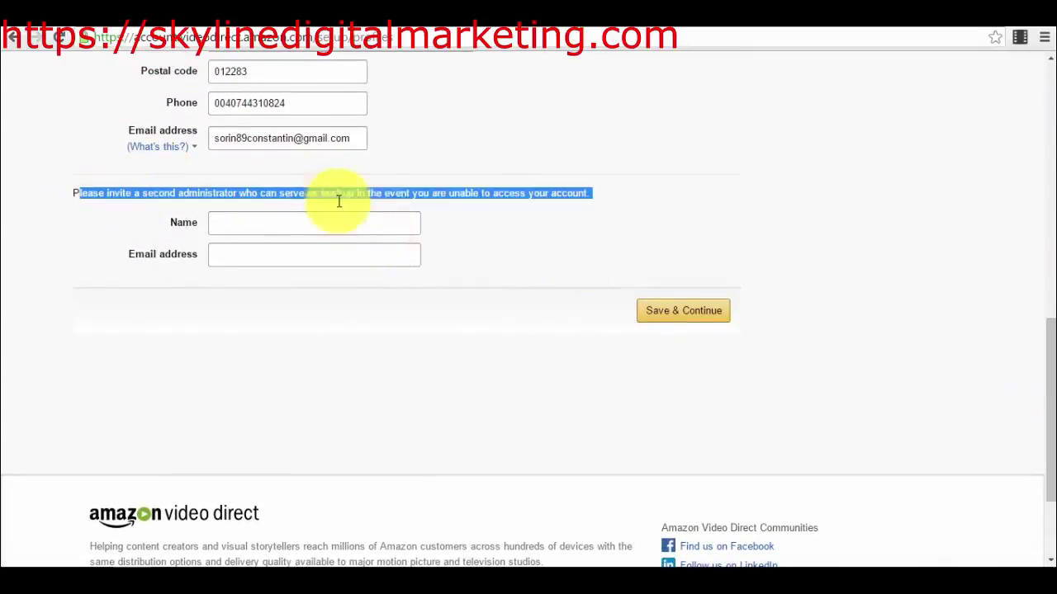
pyautogui.click(635, 198)
pyautogui.moveTo(1054, 406); pyautogui.dragTo(1030, 364)
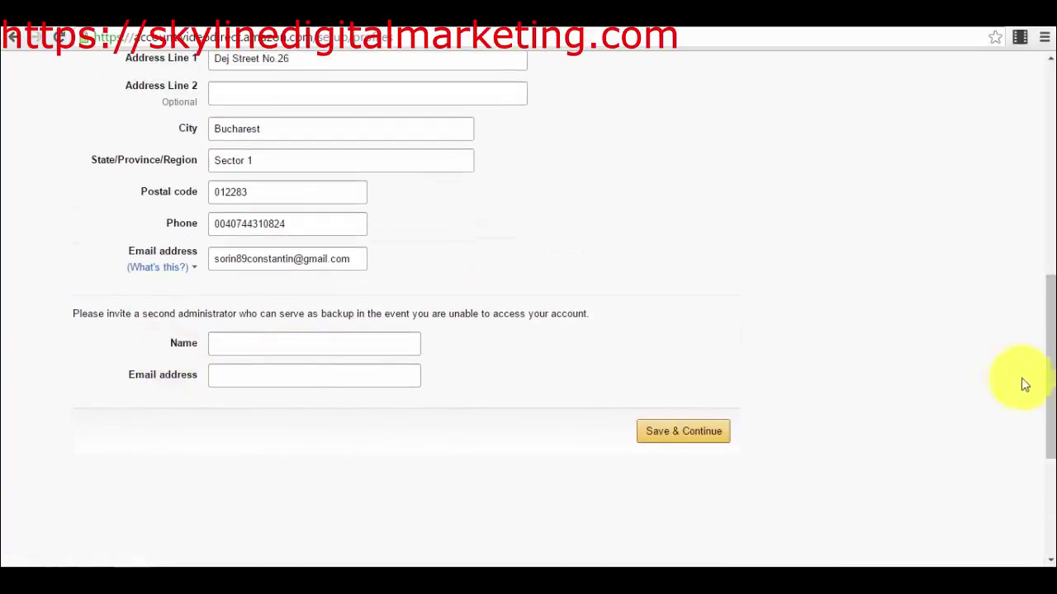
pyautogui.moveTo(1050, 326); pyautogui.dragTo(1047, 58)
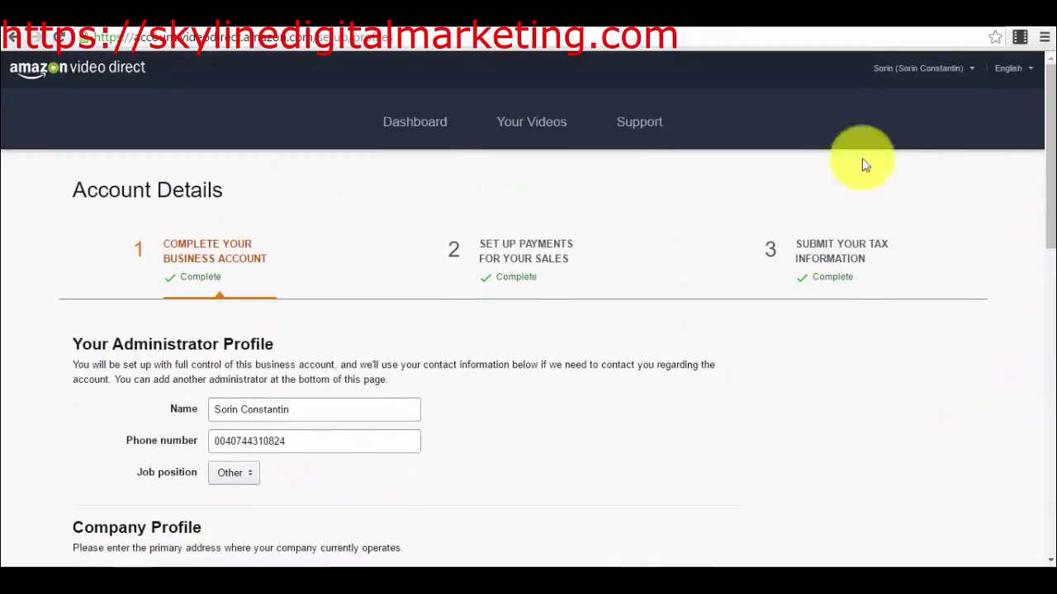
# - Review the payments step showing the added bank account with all currencies paid in EUR
pyautogui.click(562, 257)
pyautogui.scroll(-2, 1038, 188)
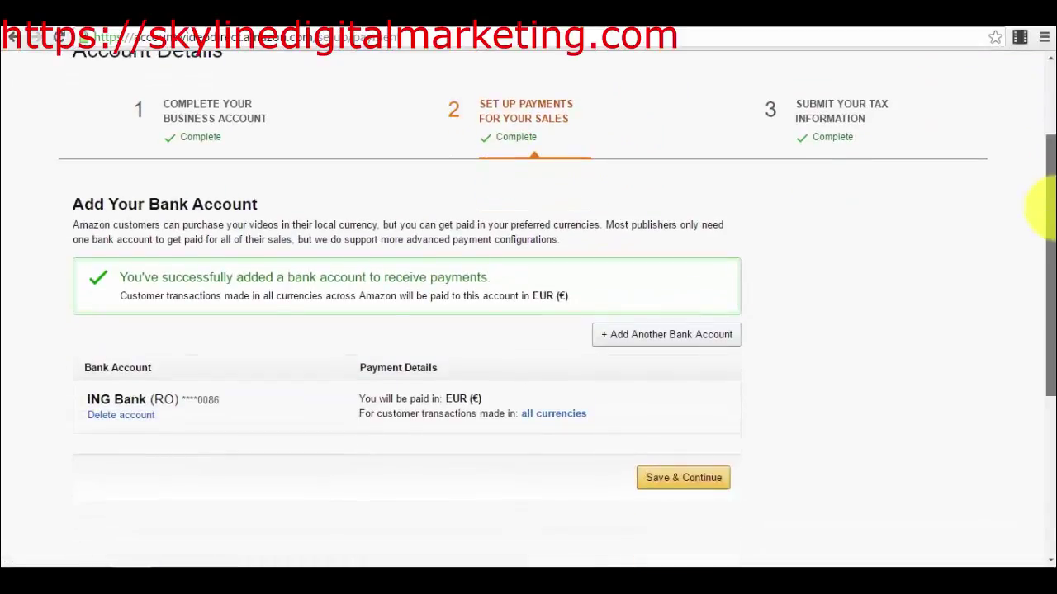
pyautogui.scroll(-1, 1031, 223)
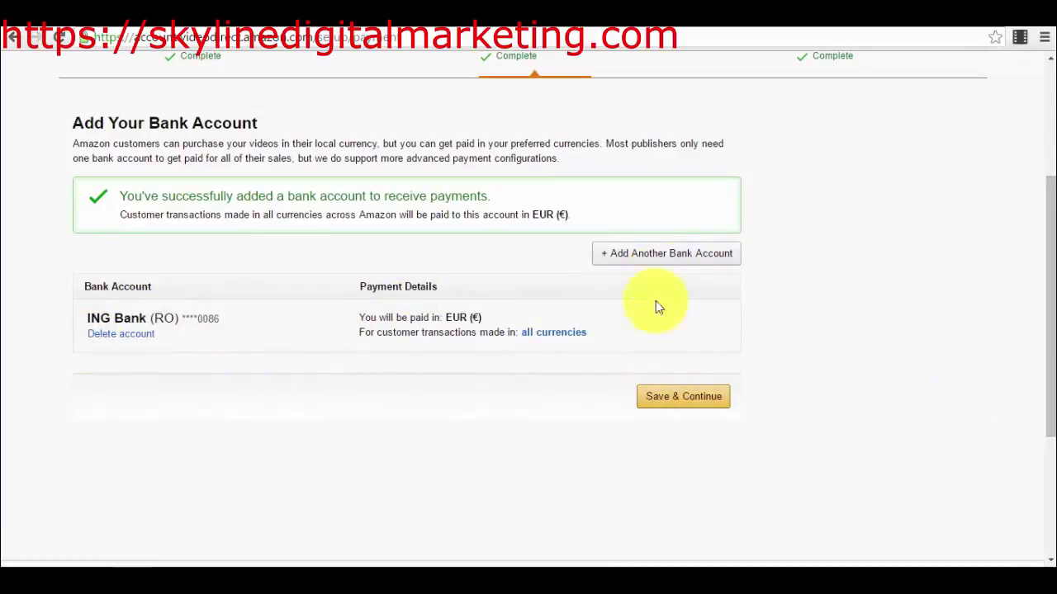
pyautogui.scroll(1, 1037, 358)
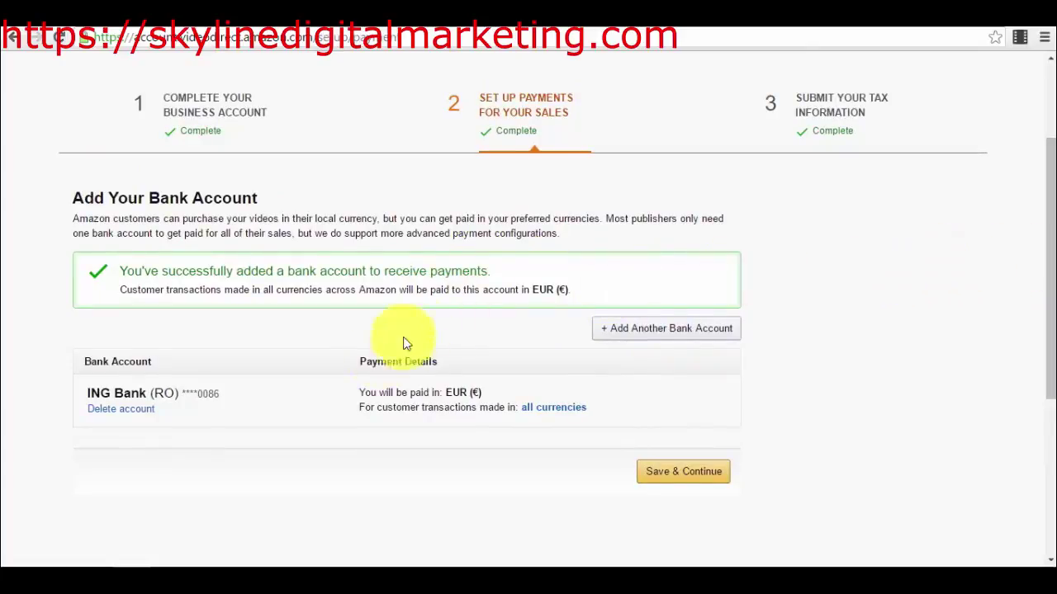
pyautogui.scroll(2, 1037, 272)
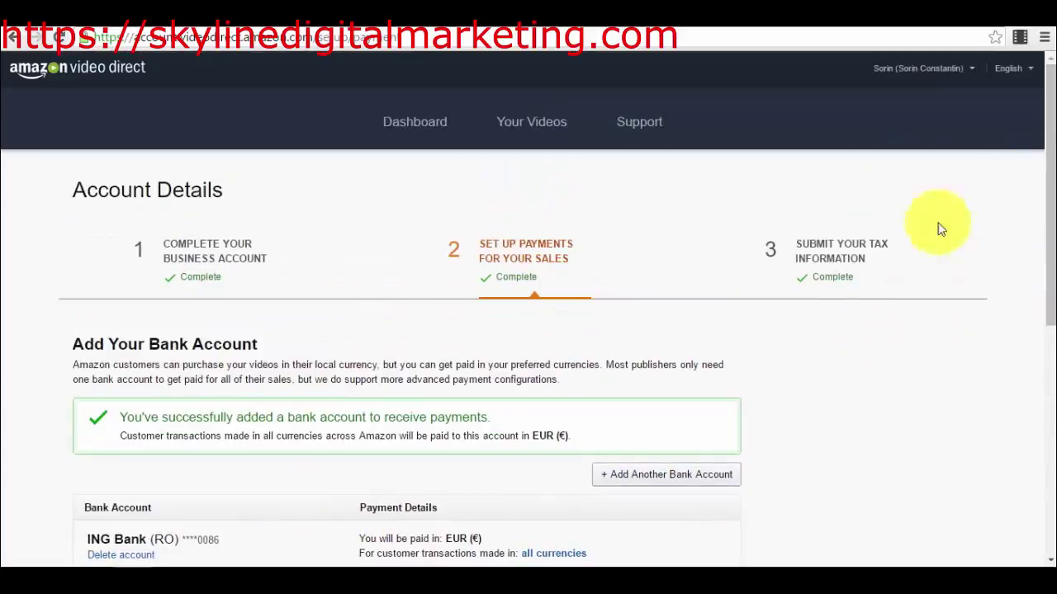
# - Review the tax step's completed May 17, 2016 interview with 30% withholding, then check the account list
pyautogui.click(835, 271)
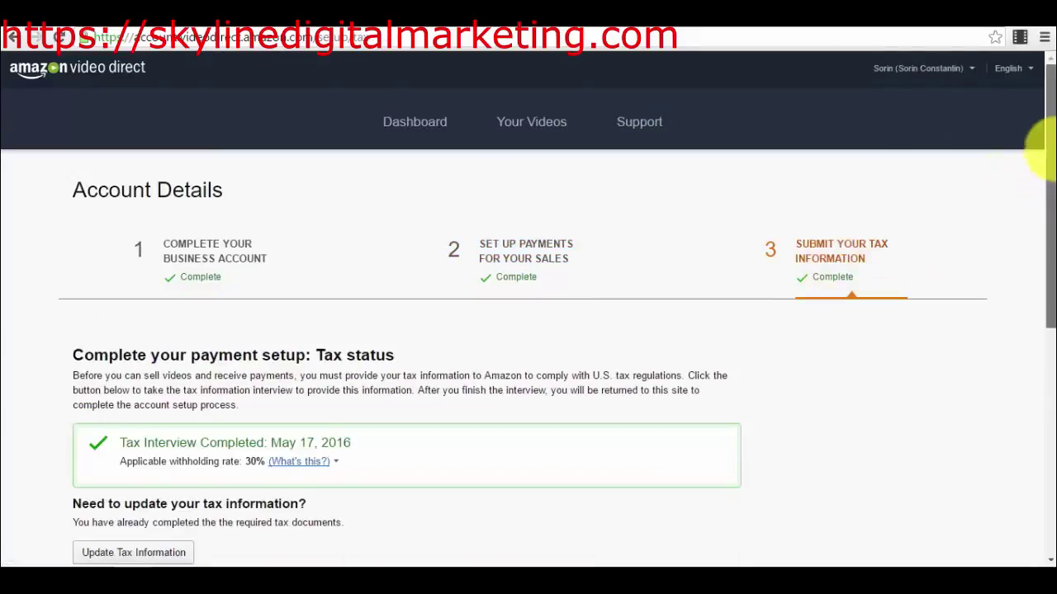
pyautogui.scroll(-2, 1051, 265)
pyautogui.scroll(-1, 1051, 265)
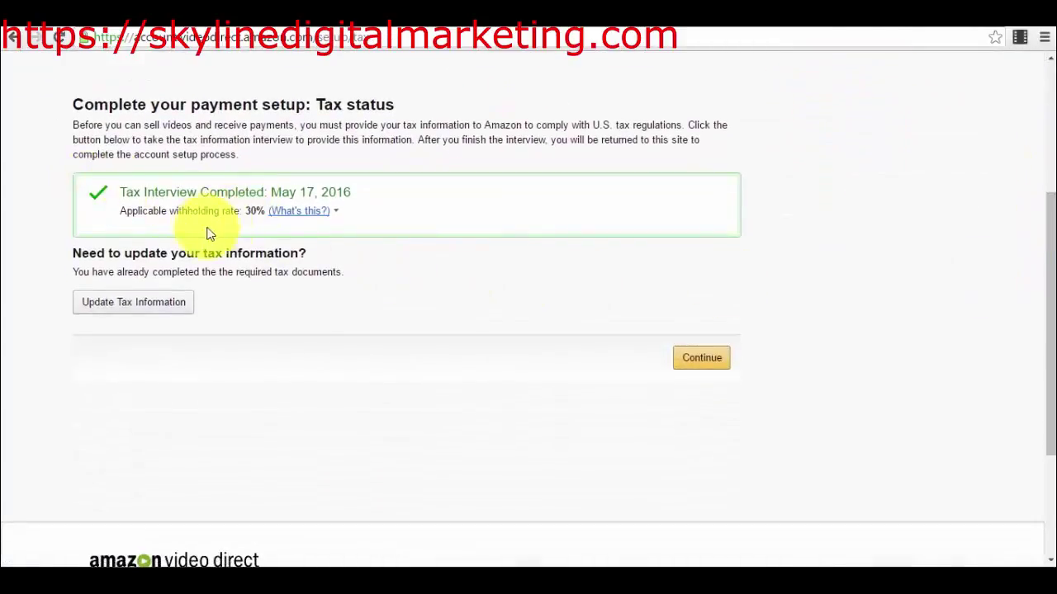
pyautogui.moveTo(1050, 351); pyautogui.dragTo(1044, 236)
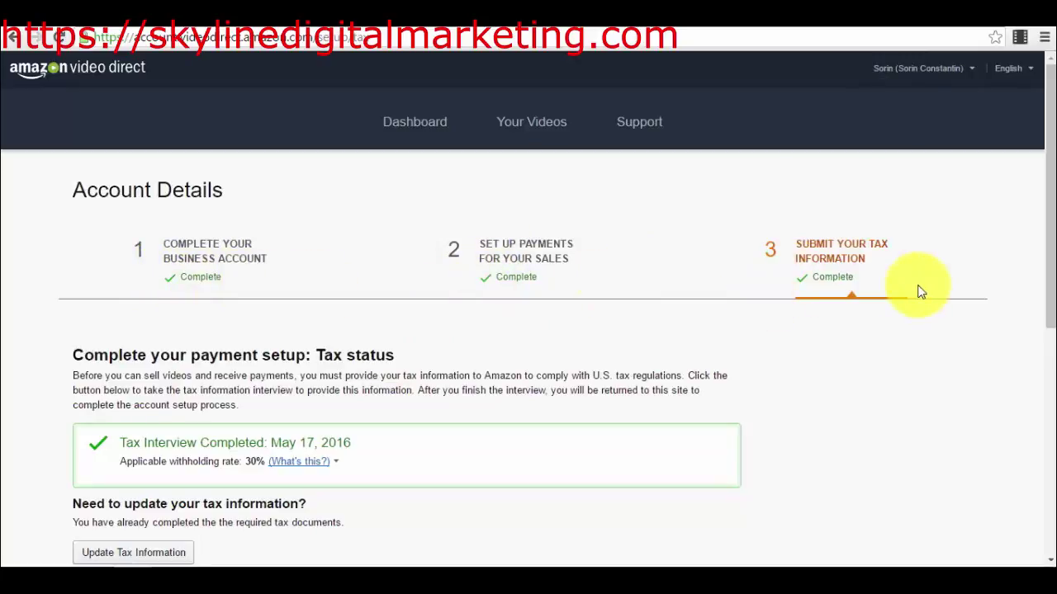
pyautogui.click(923, 71)
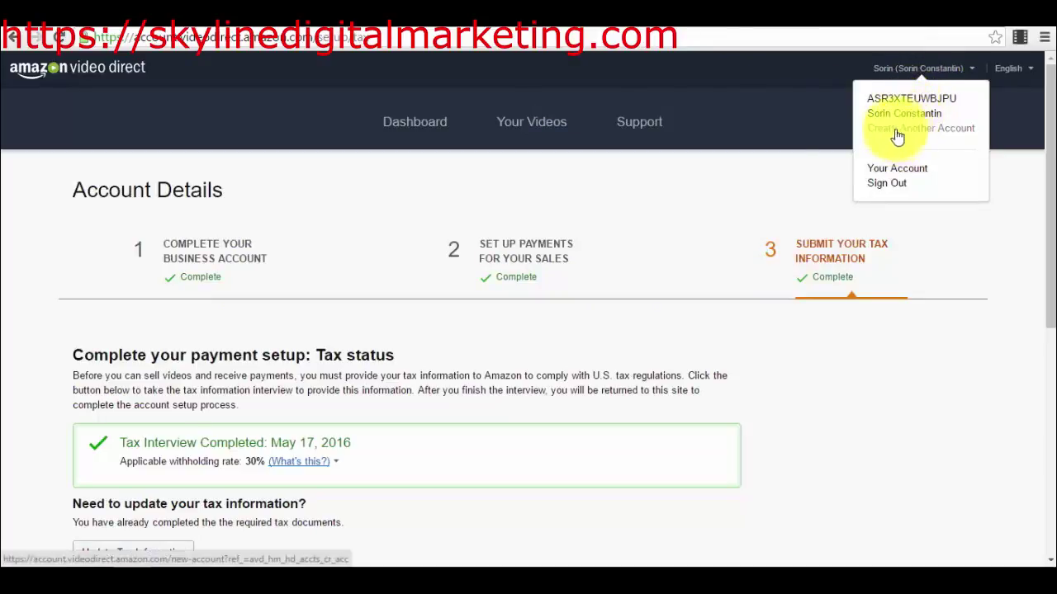
pyautogui.click(722, 224)
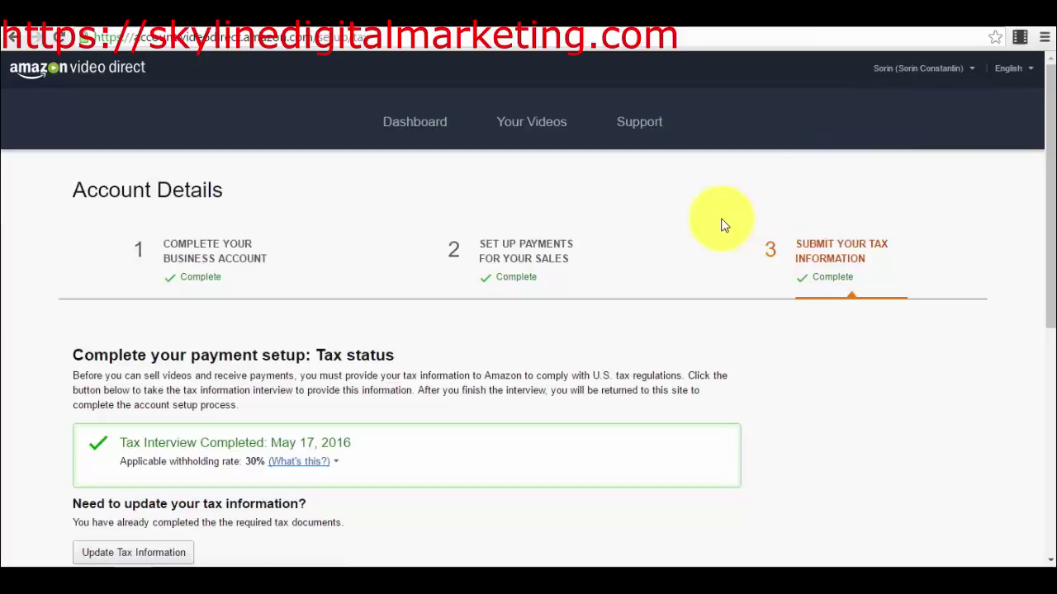